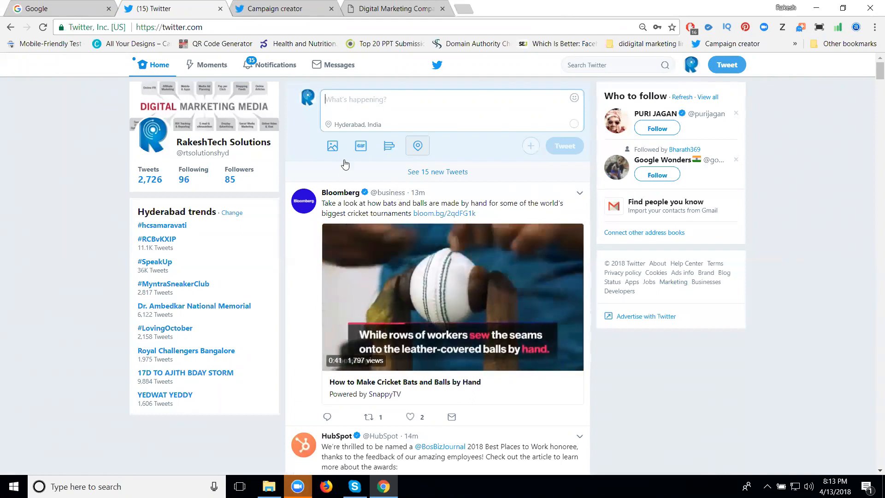
Attach the SEO On Page Optimization Tutorial video from the Digital Marketing Training folder to a new tweet, copying its file name
{"action": "left_click", "coordinate": [333, 147]}
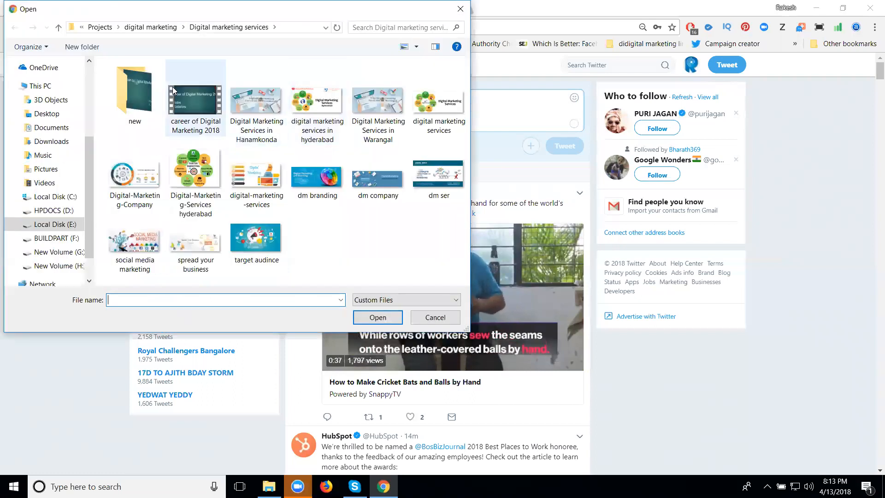
{"action": "left_click", "coordinate": [152, 27]}
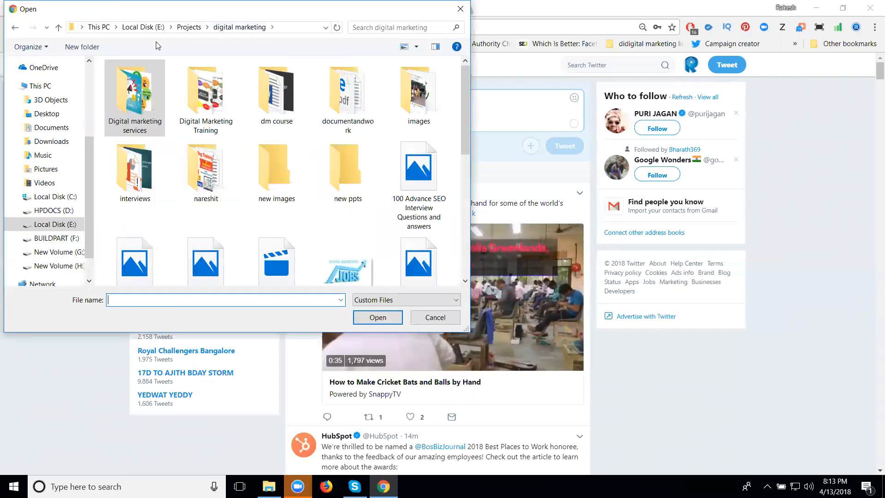
{"action": "double_click", "coordinate": [197, 92]}
{"action": "scroll", "coordinate": [262, 170], "scroll_direction": "down", "scroll_amount": 1}
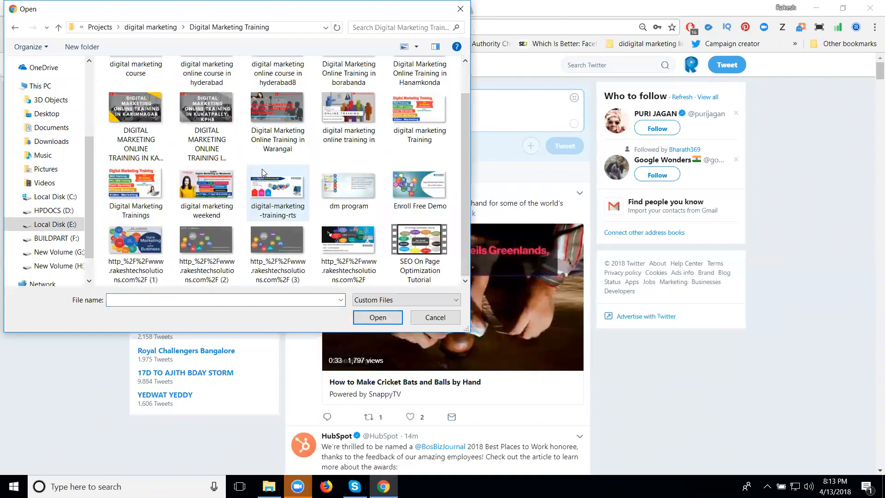
{"action": "left_click", "coordinate": [417, 280]}
{"action": "left_click", "coordinate": [417, 279]}
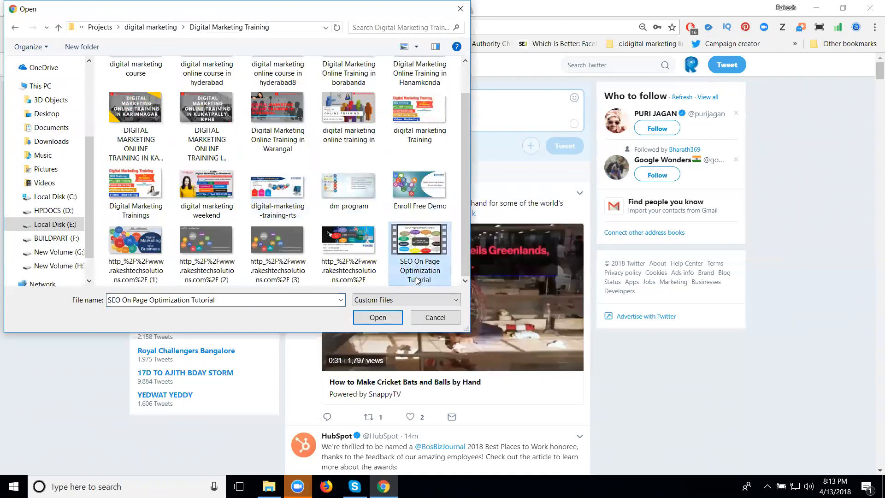
{"action": "right_click", "coordinate": [415, 273]}
{"action": "left_click", "coordinate": [439, 304]}
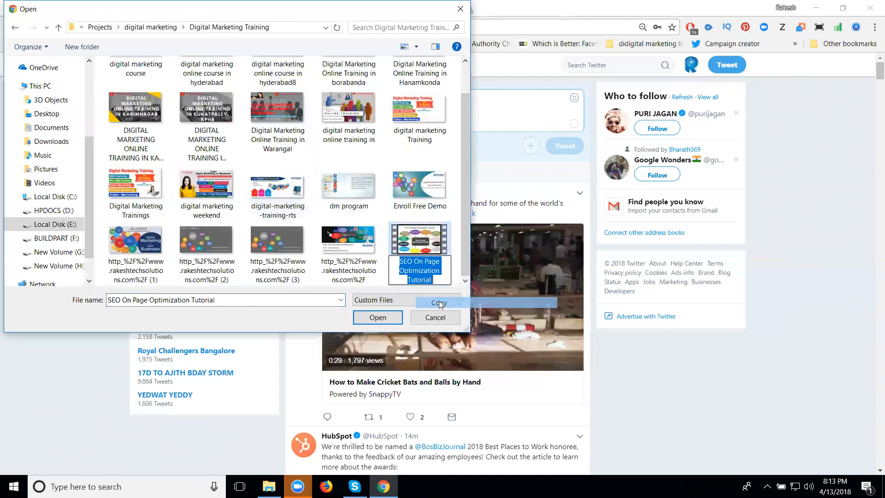
{"action": "key", "text": "Escape"}
{"action": "key", "text": "Escape"}
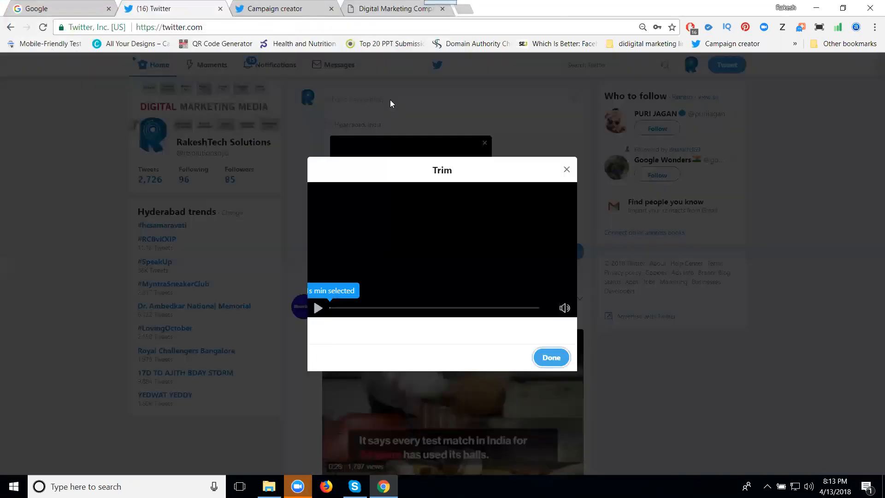
Extend the trim selection to the video's full 2:00 length and accept the trim
{"action": "left_click_drag", "start_coordinate": [315, 347], "coordinate": [311, 346]}
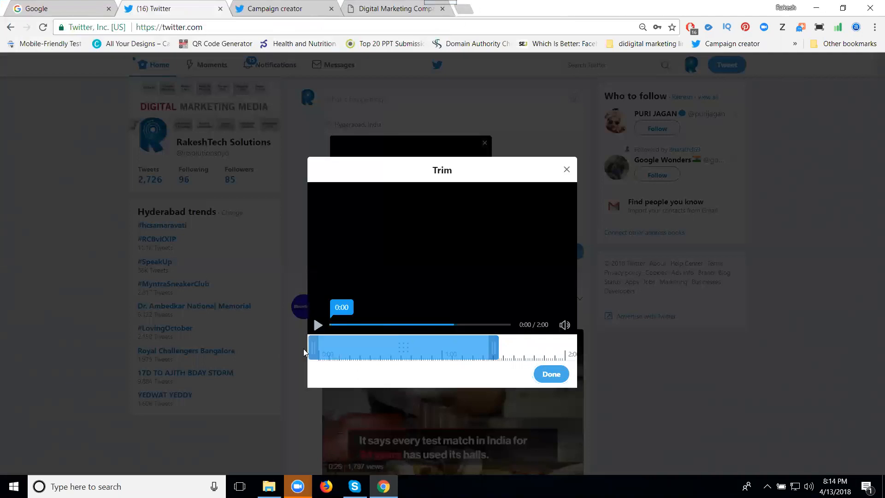
{"action": "left_click_drag", "start_coordinate": [521, 348], "coordinate": [584, 350]}
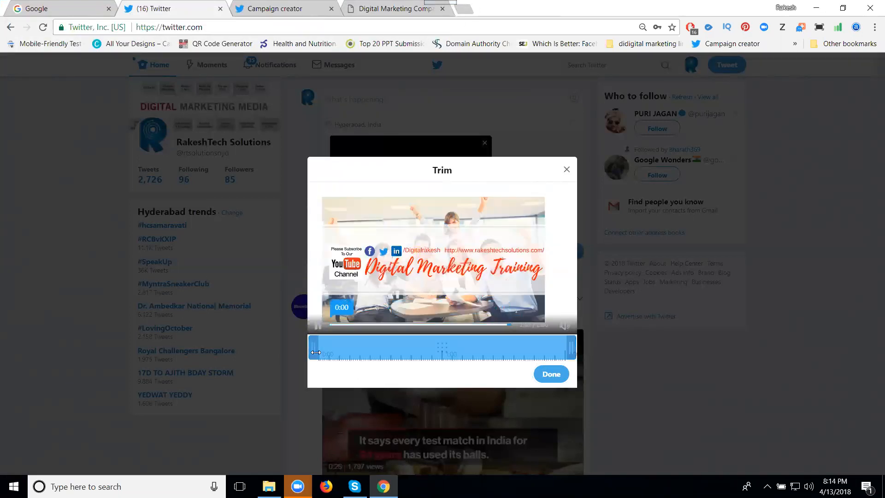
{"action": "left_click", "coordinate": [552, 375]}
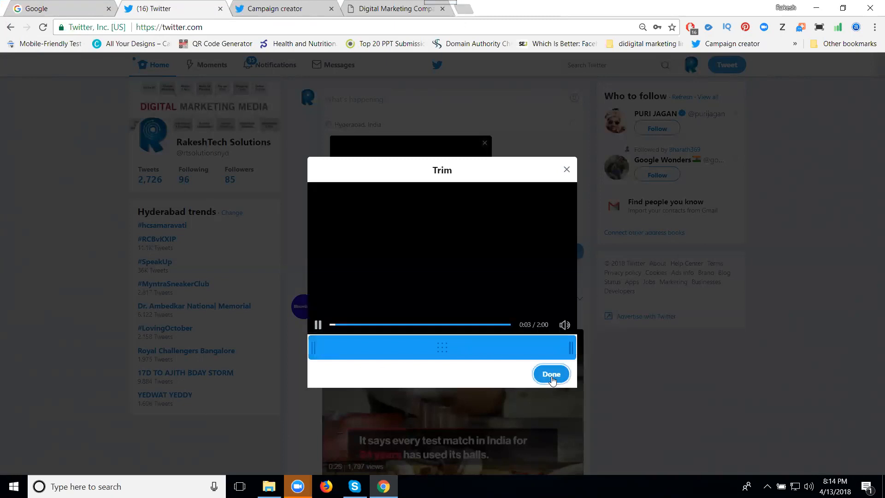
Paste the copied video title as the tweet text and turn its opening words into the hashtags #SEO and #OnPage
{"action": "key", "text": "ctrl+v"}
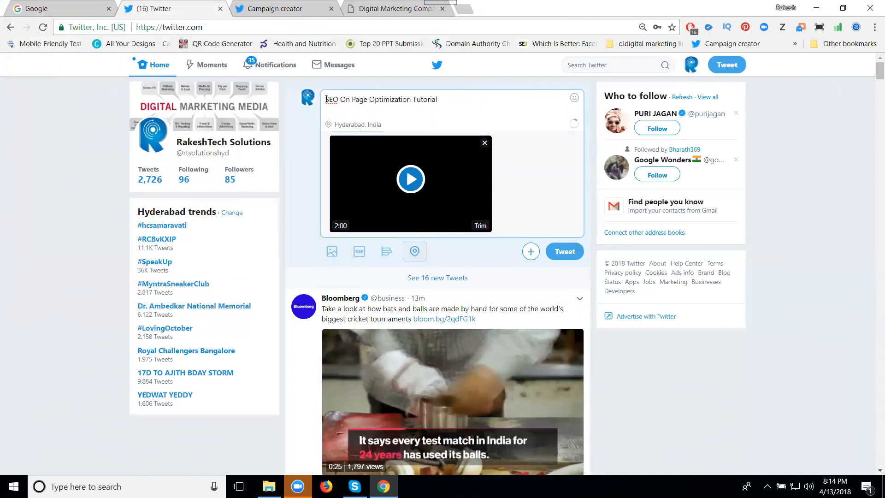
{"action": "left_click", "coordinate": [326, 99]}
{"action": "type", "text": "#"}
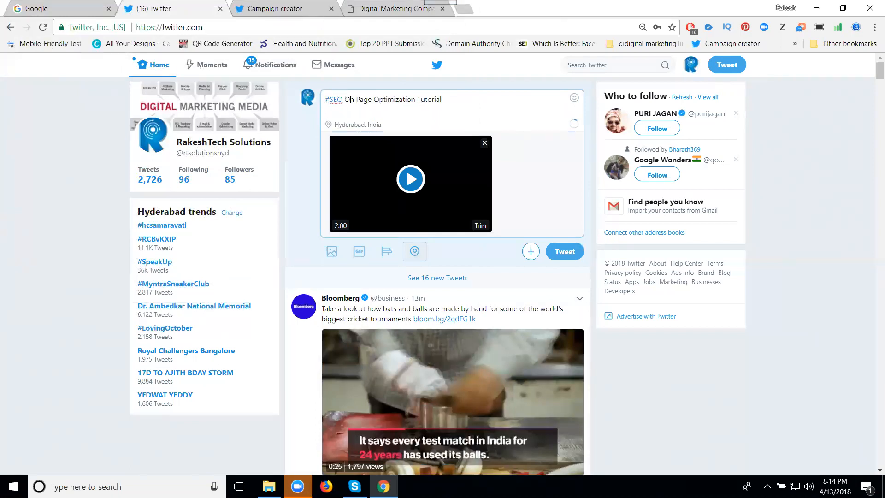
{"action": "left_click", "coordinate": [345, 99]}
{"action": "type", "text": "#"}
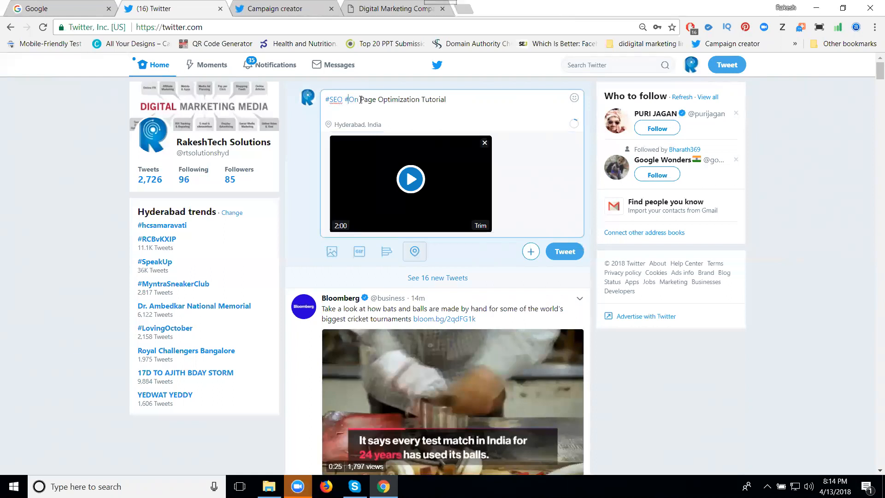
{"action": "left_click", "coordinate": [360, 99]}
{"action": "key", "text": "Delete"}
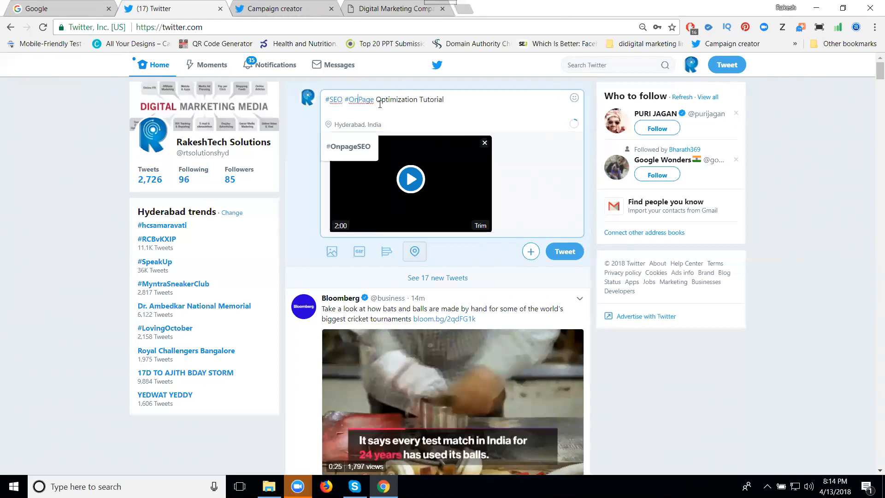
Insert the hashtags #video and #training after Optimization and turn Tutorial into #Tutorial
{"action": "left_click", "coordinate": [419, 99]}
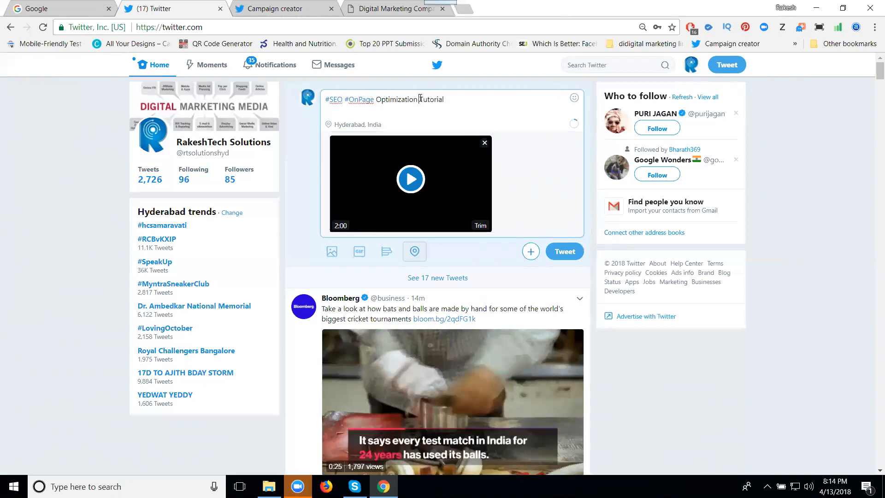
{"action": "type", "text": "#"}
{"action": "type", "text": "#video #training #"}
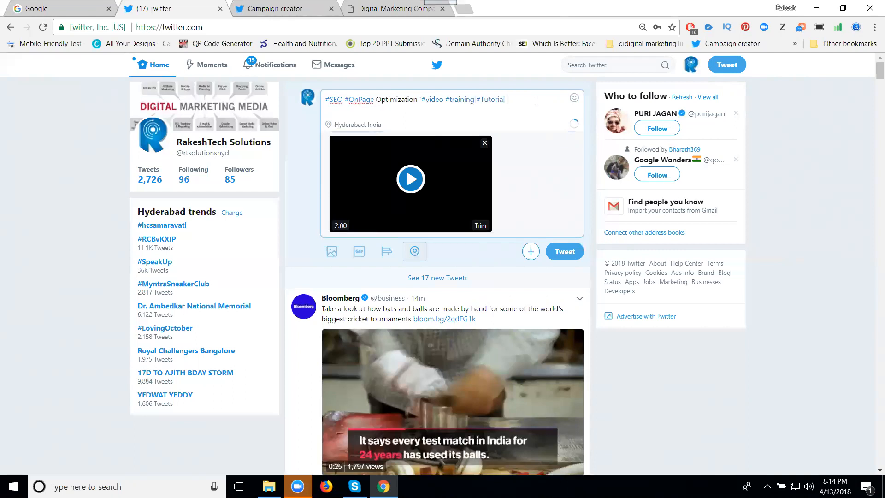
Credit the tutorial with "by" and a mention of the suggested SEO services account, and start a new line
{"action": "type", "text": "rakesh"}
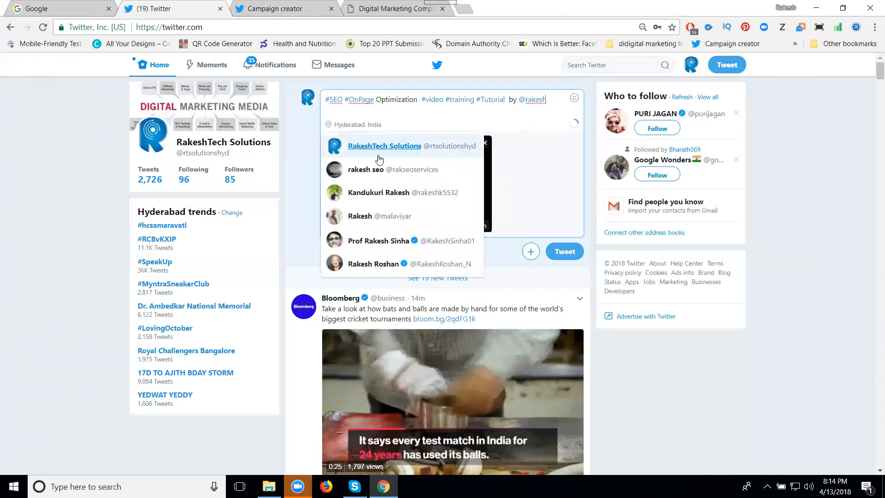
{"action": "left_click", "coordinate": [362, 173]}
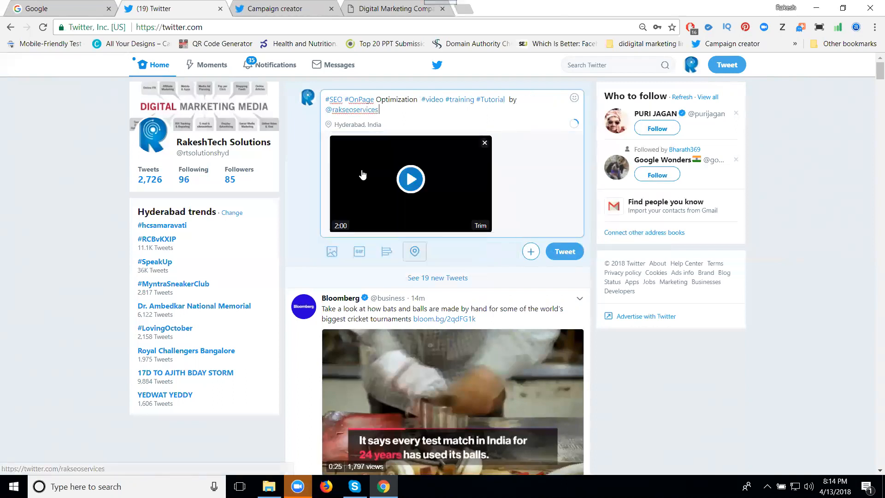
{"action": "key", "text": "Return"}
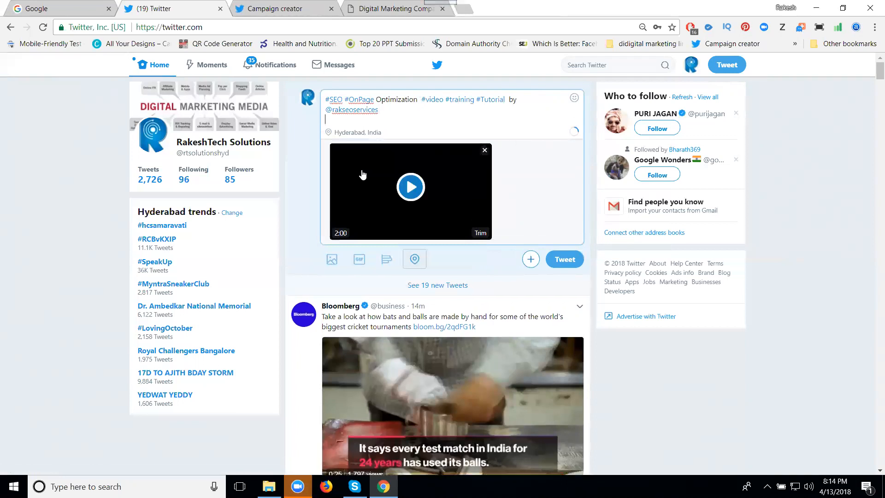
Add the link of the rakeshtechsolutions.com Digital Marketing Training page below the tweet text and publish the tweet
{"action": "left_click", "coordinate": [378, 10]}
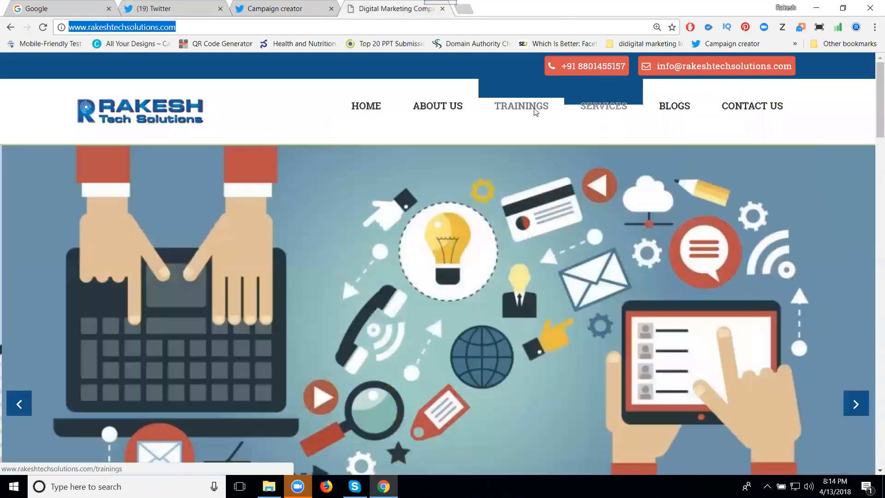
{"action": "left_click", "coordinate": [534, 108]}
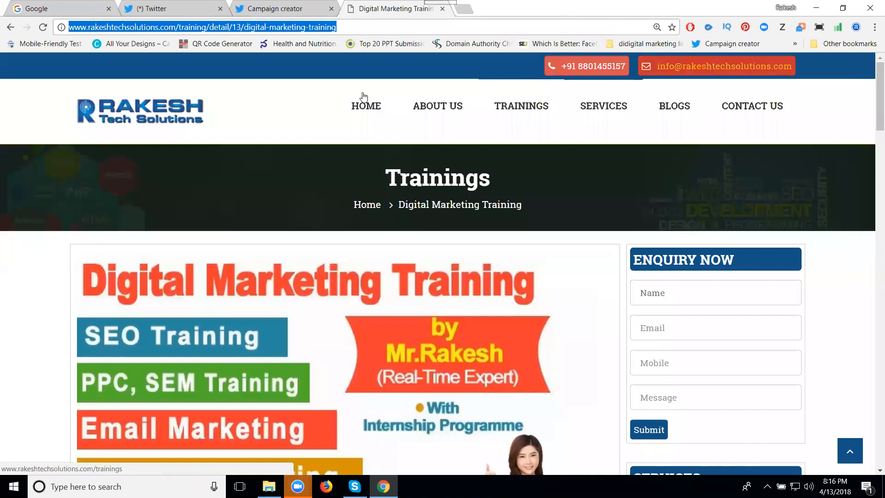
{"action": "left_click", "coordinate": [182, 8]}
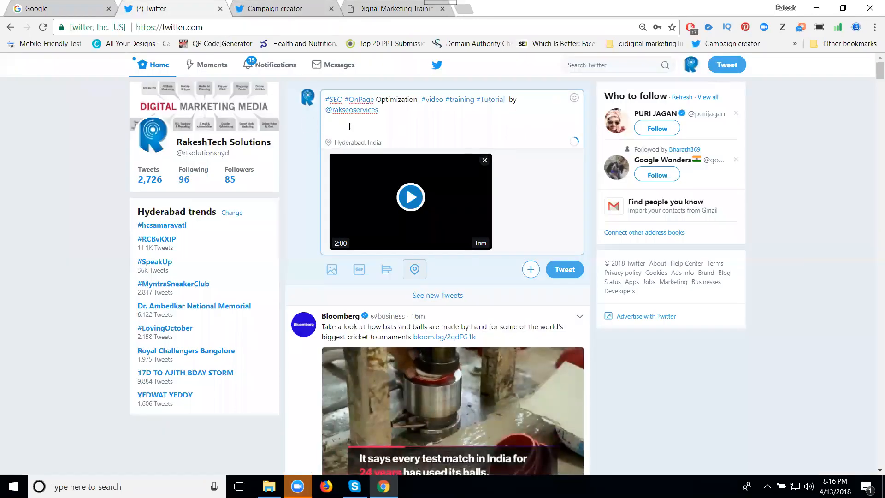
{"action": "type", "text": "http://www.rakeshtechsolutions.com/training/detail/13/digital-marketing-training"}
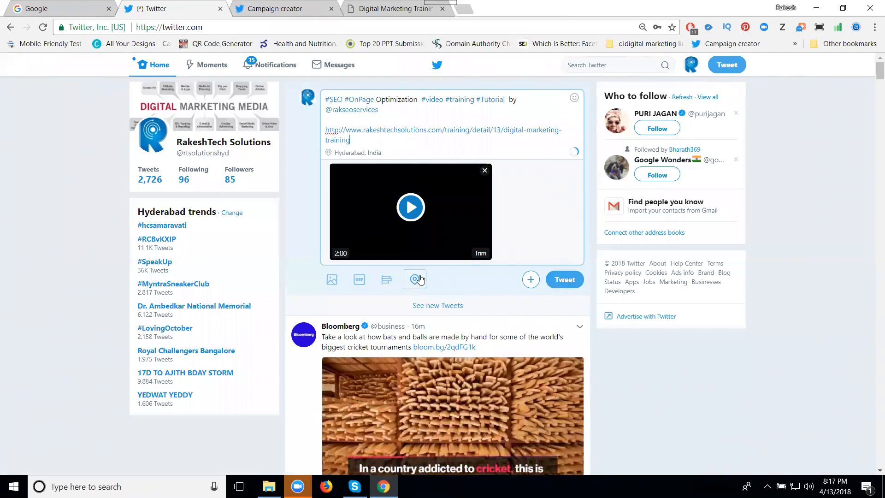
{"action": "left_click", "coordinate": [419, 279]}
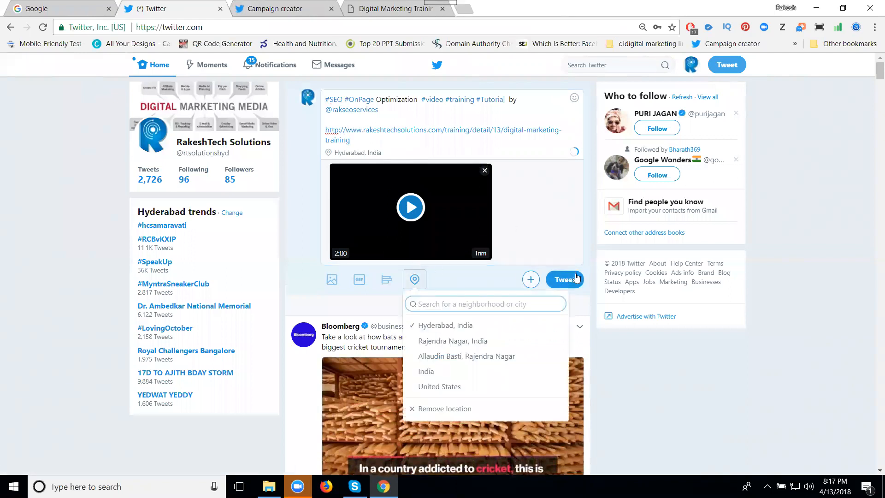
{"action": "left_click", "coordinate": [572, 280]}
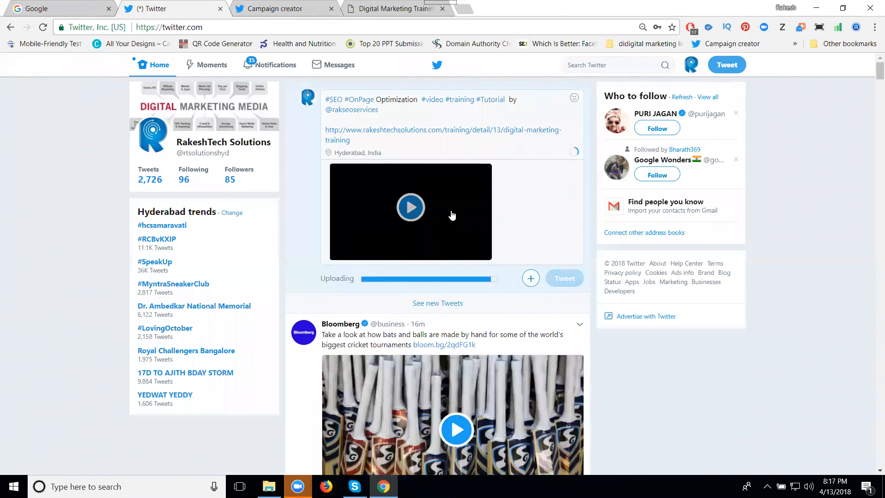
In the Twitter Ads campaign creator, start a Promoted video views campaign with a daily budget of 10.00 USD and a total of 20.00 USD
{"action": "left_click", "coordinate": [283, 9]}
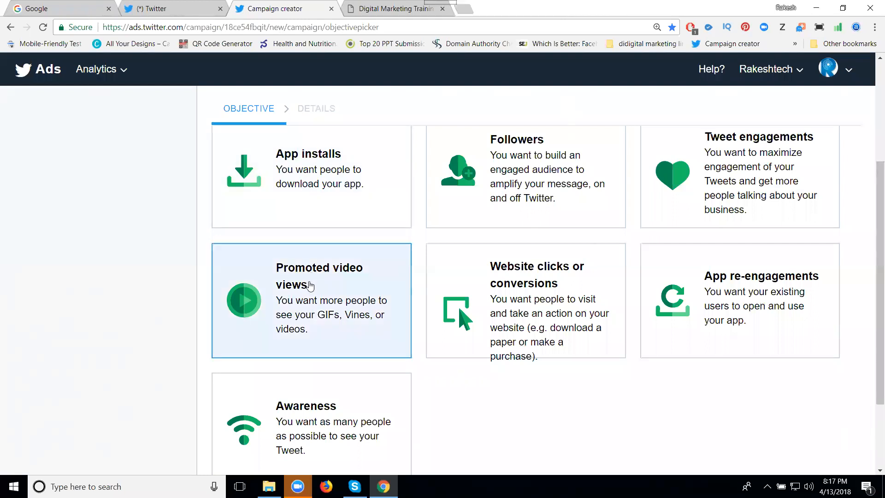
{"action": "left_click", "coordinate": [310, 286]}
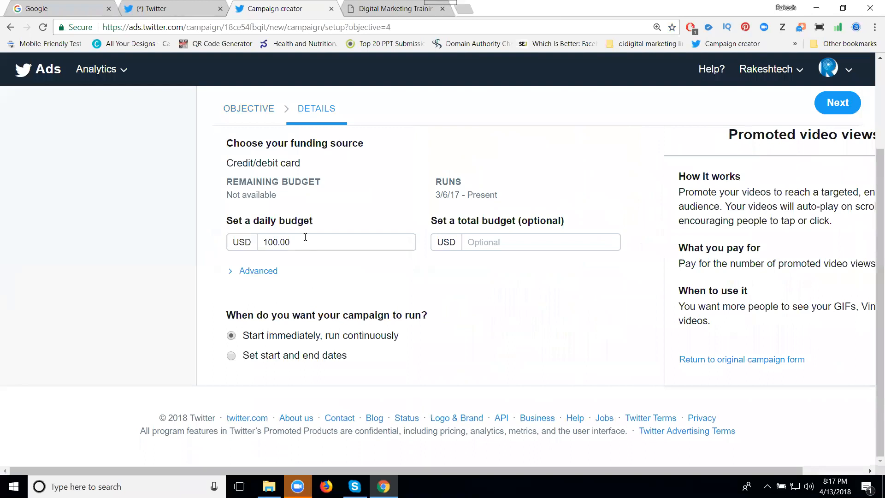
{"action": "left_click", "coordinate": [278, 242]}
{"action": "double_click", "coordinate": [278, 242]}
{"action": "type", "text": "10.00"}
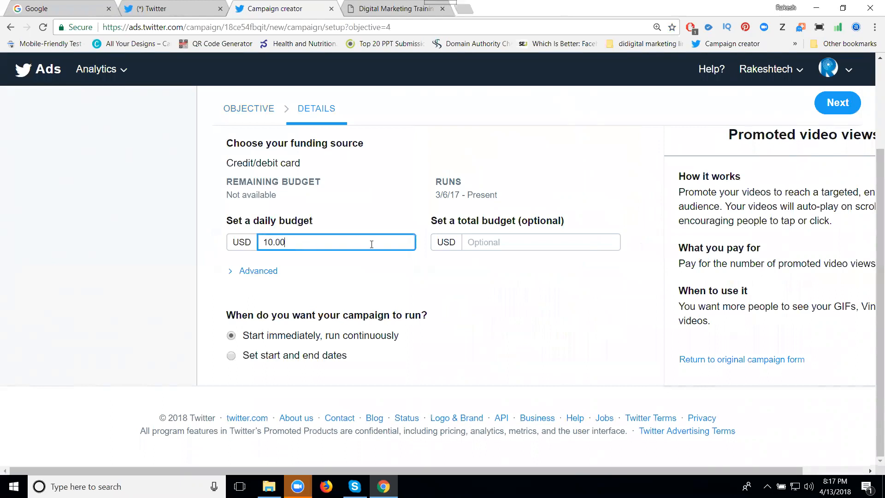
{"action": "left_click", "coordinate": [477, 246]}
{"action": "type", "text": "20"}
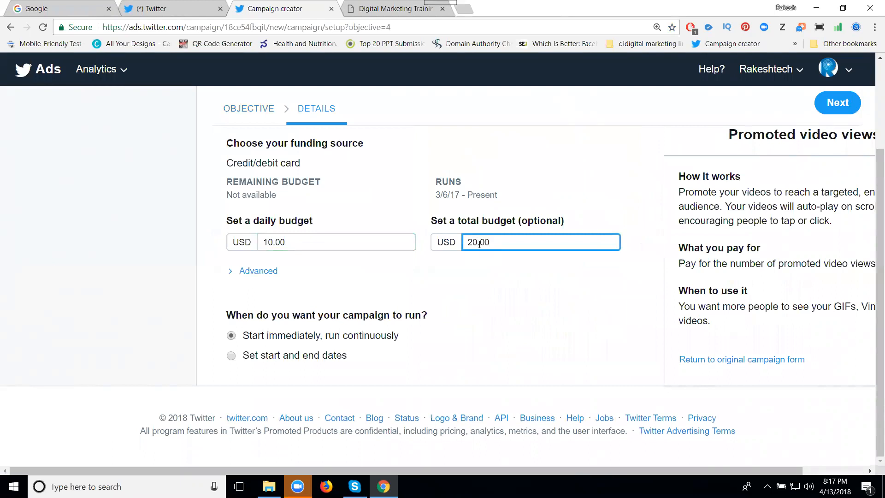
Schedule the campaign with a start date of 2018-04-14 and an end date of 2018-04-15
{"action": "left_click", "coordinate": [259, 360]}
{"action": "scroll", "coordinate": [260, 360], "scroll_direction": "down", "scroll_amount": 1}
{"action": "left_click", "coordinate": [295, 346]}
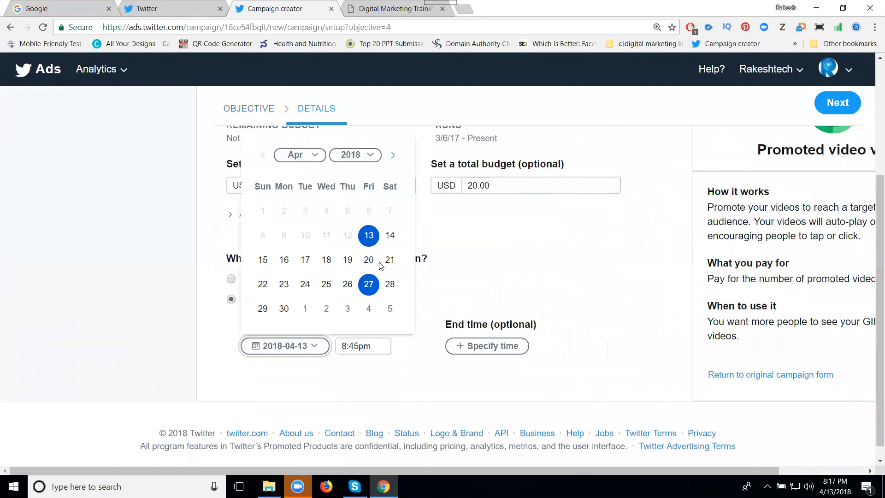
{"action": "left_click", "coordinate": [390, 235]}
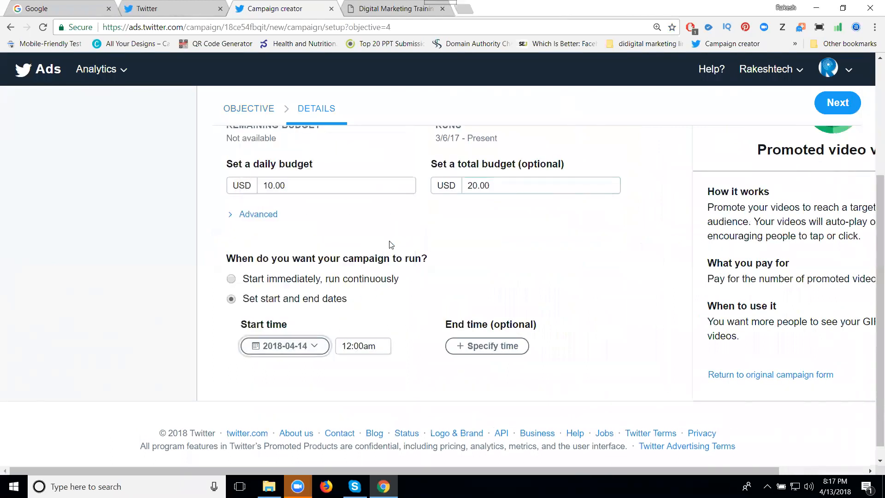
{"action": "left_click", "coordinate": [460, 350]}
{"action": "left_click", "coordinate": [479, 346]}
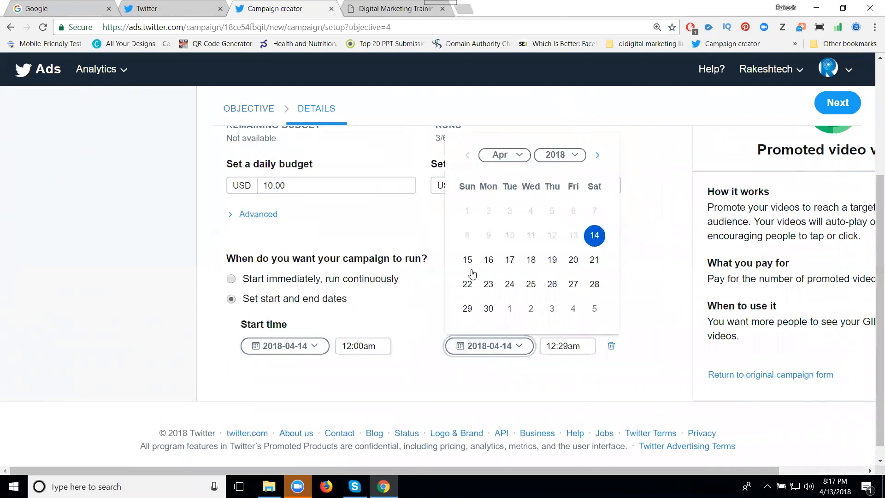
{"action": "left_click", "coordinate": [466, 260]}
Set the campaign's start time to 7:00am and its end time to 7:00pm
{"action": "left_click", "coordinate": [357, 346]}
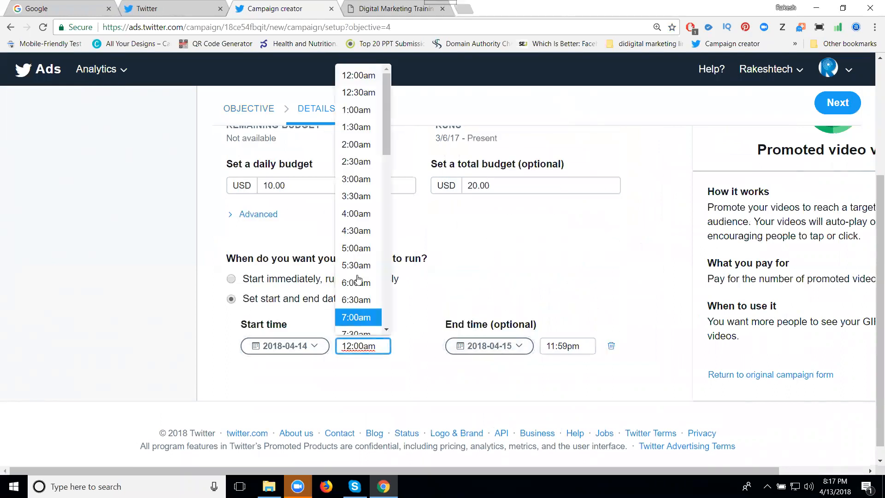
{"action": "scroll", "coordinate": [358, 141], "scroll_direction": "down", "scroll_amount": 2}
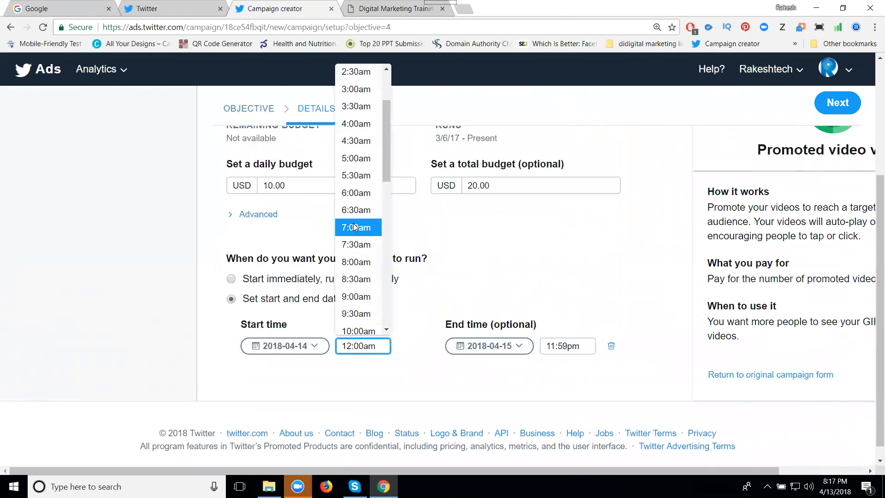
{"action": "left_click", "coordinate": [355, 227]}
{"action": "left_click", "coordinate": [560, 350]}
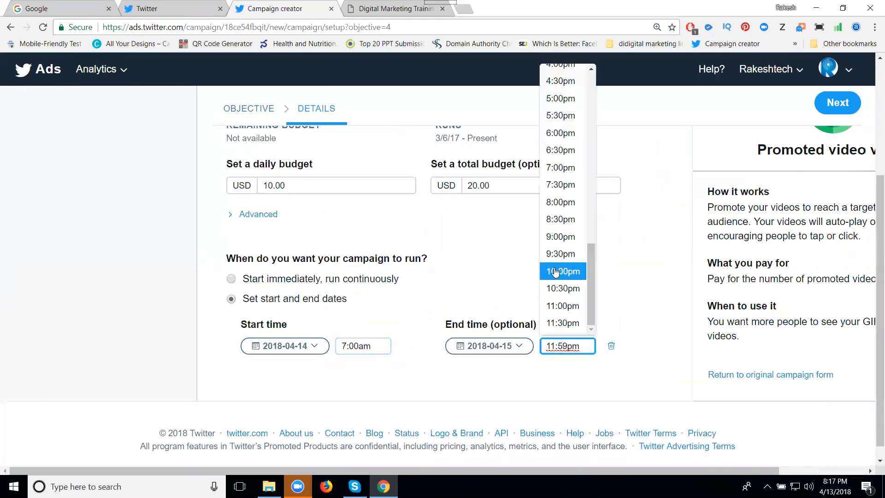
{"action": "left_click", "coordinate": [561, 167]}
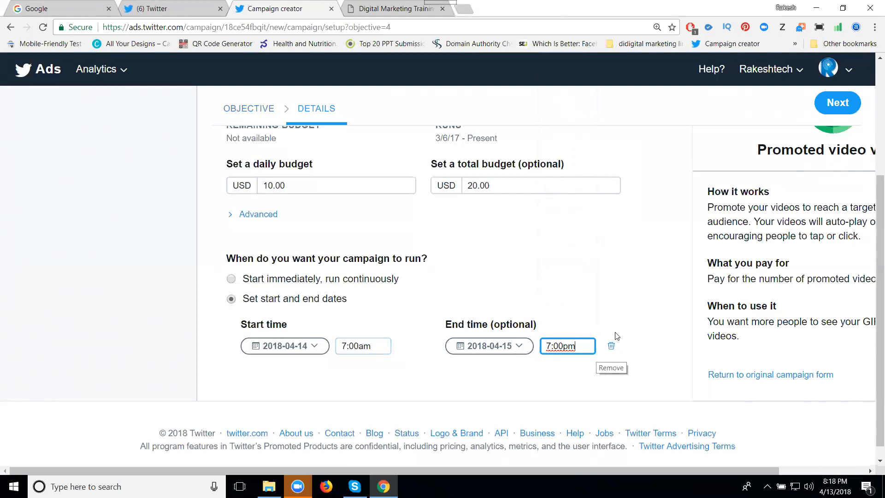
Name the ad group "rts Promoted video views ad group 1" and set its total budget to 1.00 USD
{"action": "scroll", "coordinate": [638, 294], "scroll_direction": "up", "scroll_amount": 1}
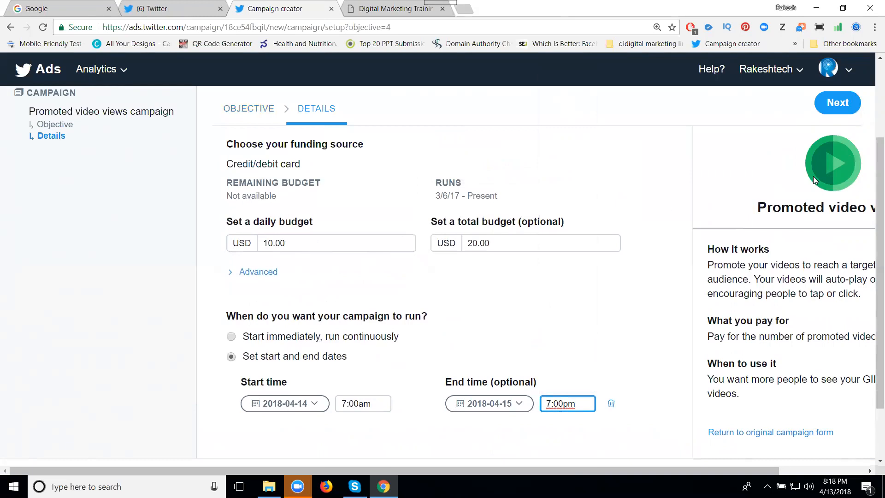
{"action": "left_click", "coordinate": [849, 111]}
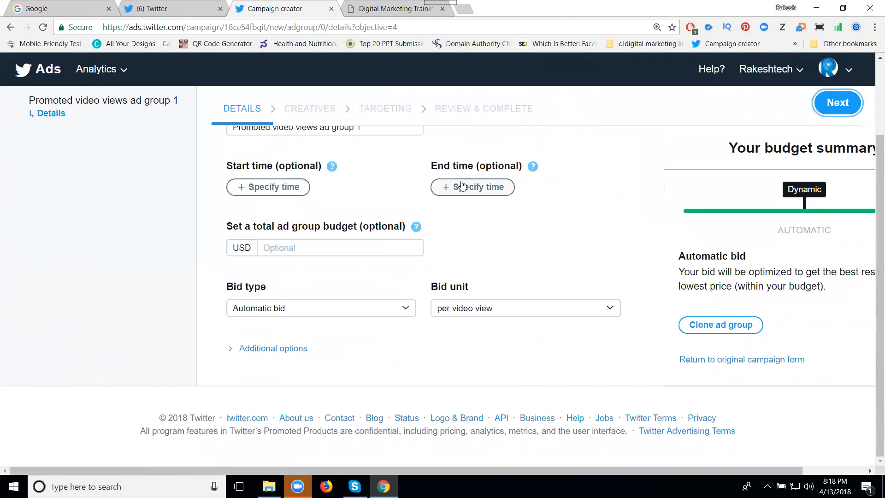
{"action": "scroll", "coordinate": [290, 204], "scroll_direction": "up", "scroll_amount": 2}
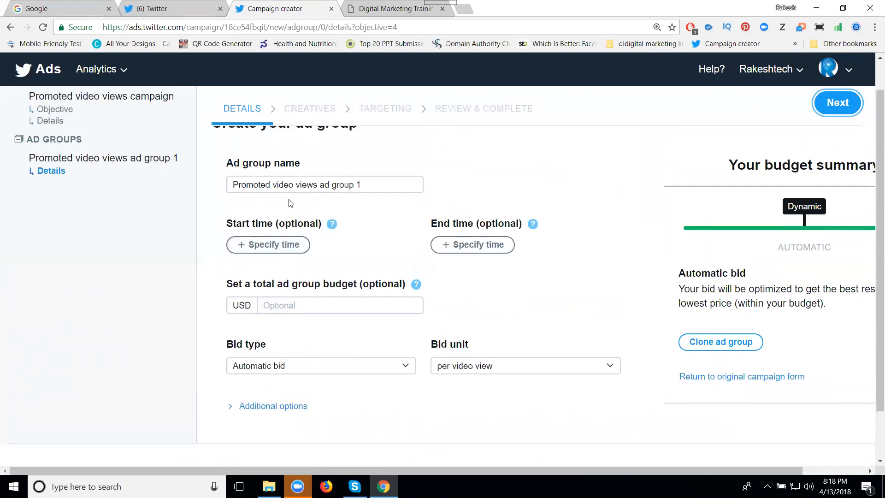
{"action": "left_click", "coordinate": [236, 185]}
{"action": "type", "text": "rts"}
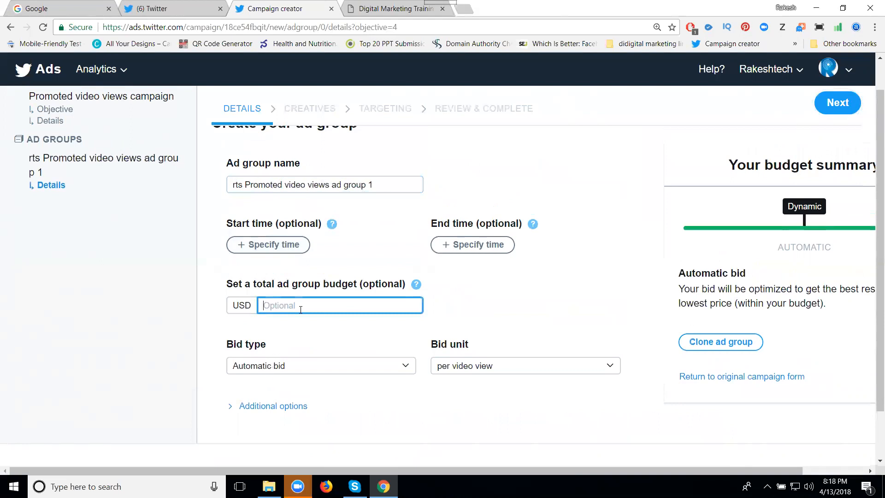
{"action": "type", "text": "1.00"}
{"action": "scroll", "coordinate": [277, 311], "scroll_direction": "down", "scroll_amount": 2}
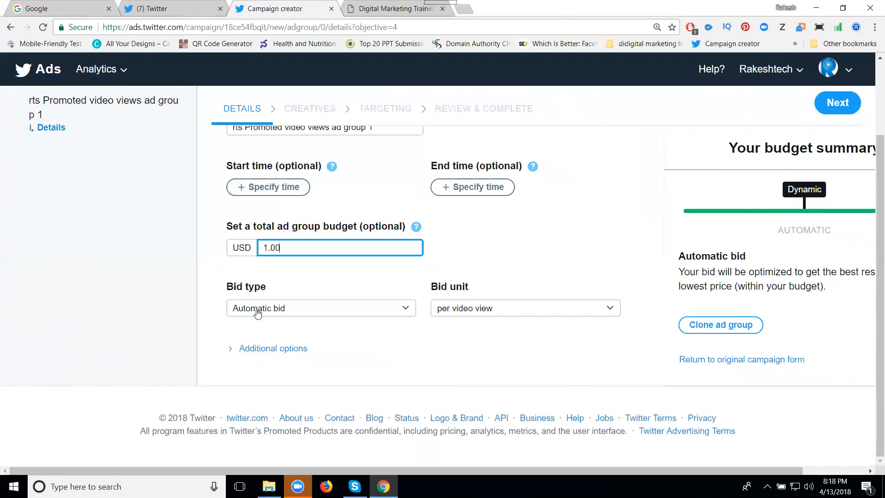
Select the #SEO #OnPage Optimization video tweet as the ad group's creative and continue to the targeting settings
{"action": "left_click", "coordinate": [835, 110]}
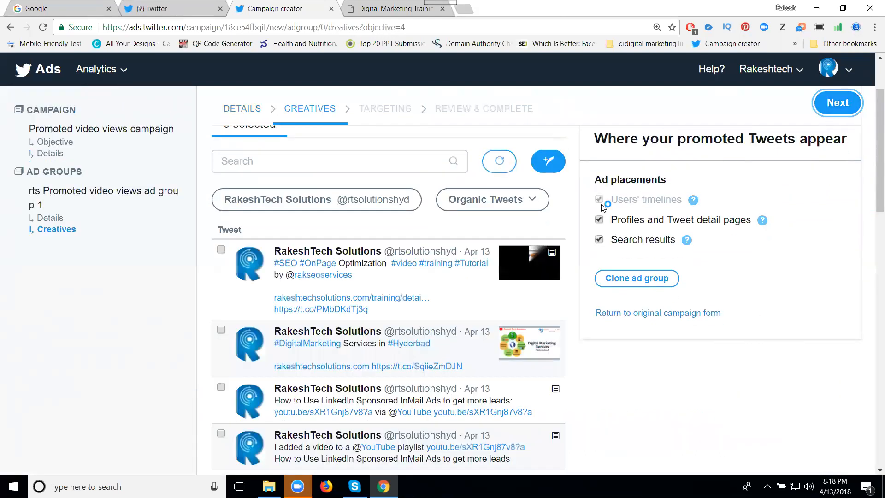
{"action": "left_click", "coordinate": [221, 249]}
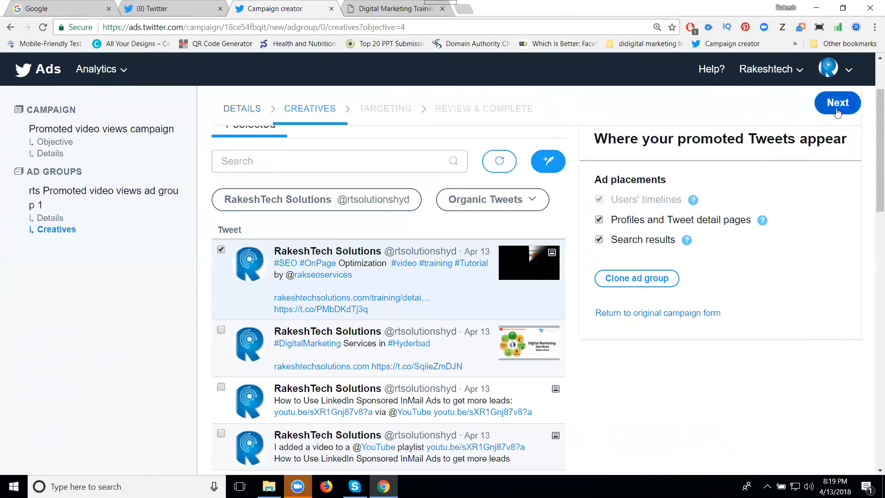
{"action": "left_click", "coordinate": [837, 112]}
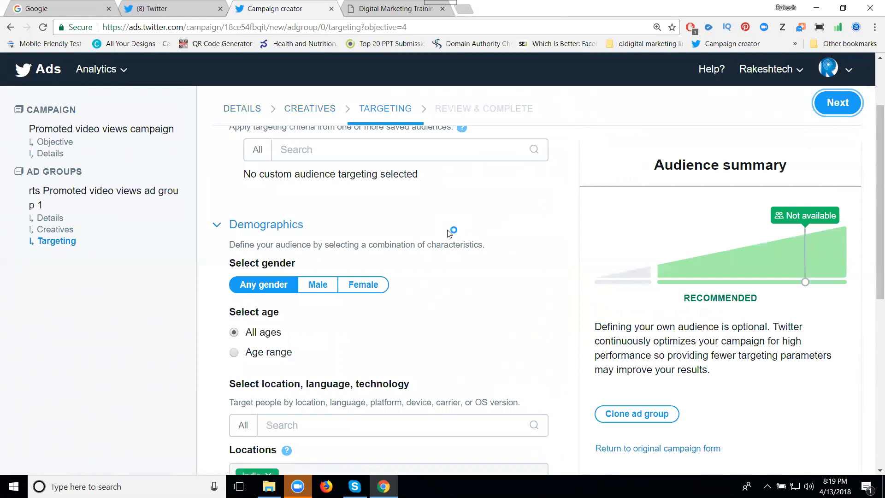
{"action": "scroll", "coordinate": [449, 233], "scroll_direction": "up", "scroll_amount": 1}
{"action": "left_click", "coordinate": [321, 207]}
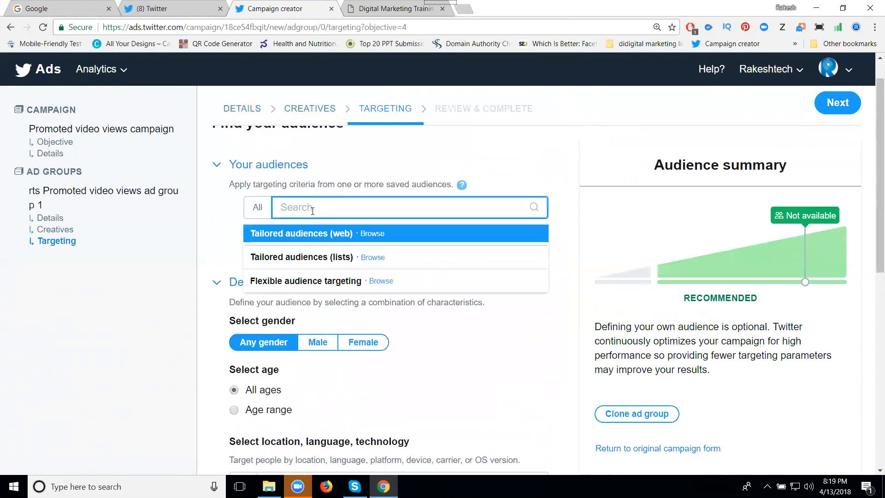
{"action": "left_click", "coordinate": [229, 226]}
Add English as a targeted language in the demographics, keeping India as the location
{"action": "scroll", "coordinate": [221, 249], "scroll_direction": "down", "scroll_amount": 2}
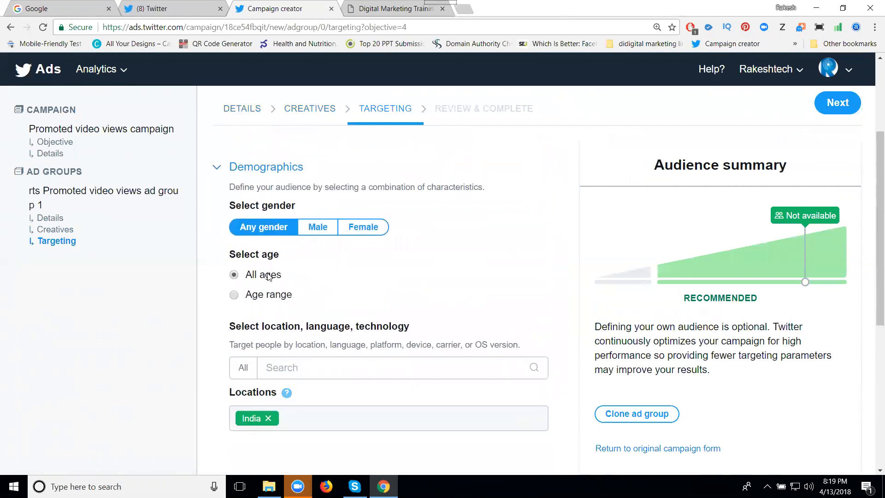
{"action": "scroll", "coordinate": [212, 267], "scroll_direction": "down", "scroll_amount": 5}
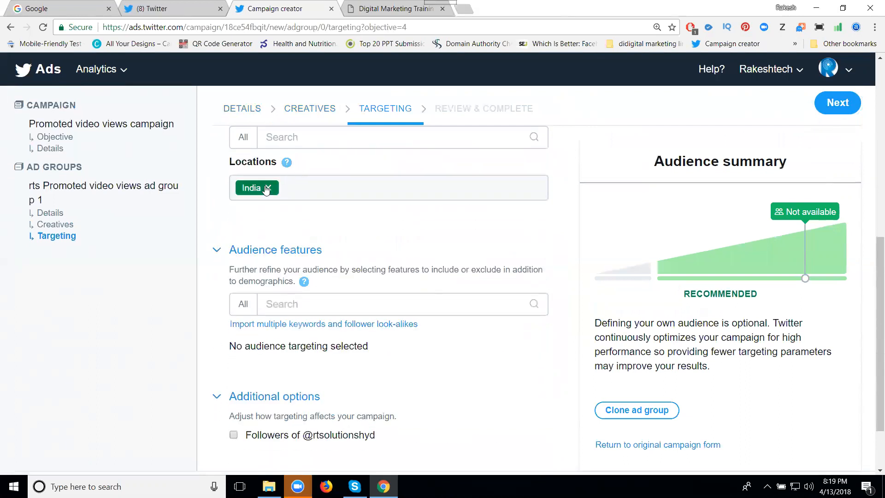
{"action": "scroll", "coordinate": [288, 212], "scroll_direction": "up", "scroll_amount": 1}
{"action": "left_click", "coordinate": [284, 201]}
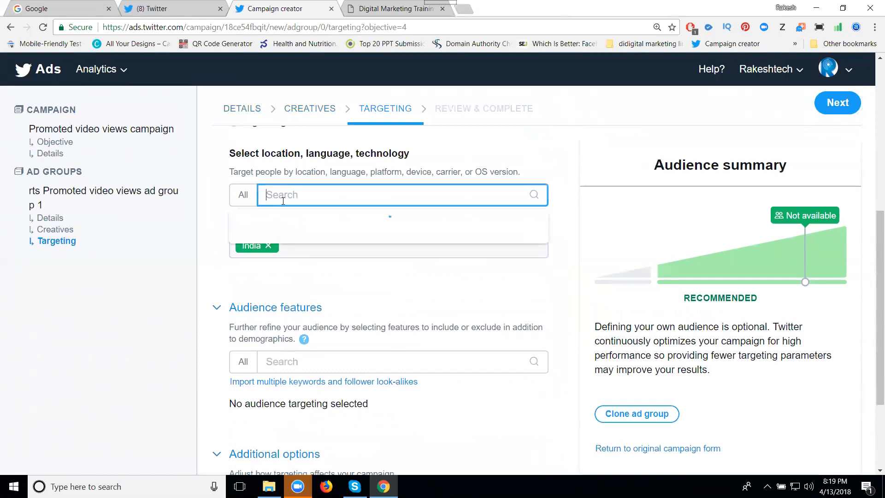
{"action": "left_click", "coordinate": [274, 270]}
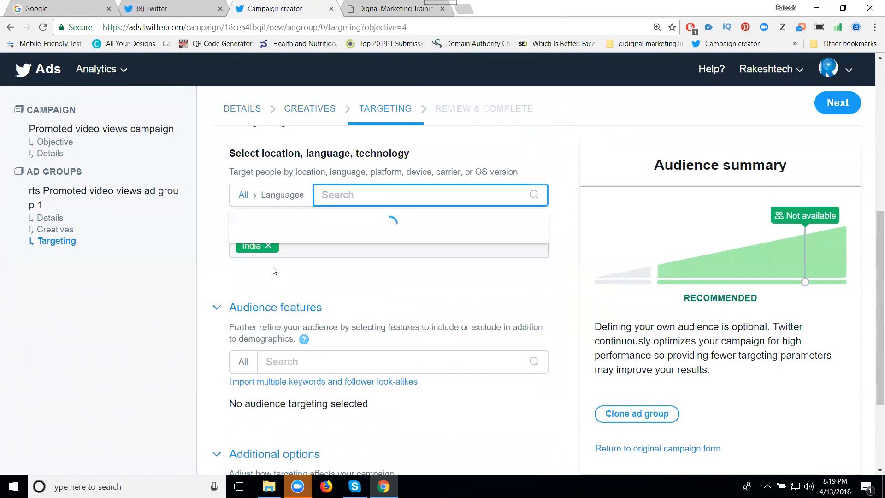
{"action": "left_click", "coordinate": [530, 239]}
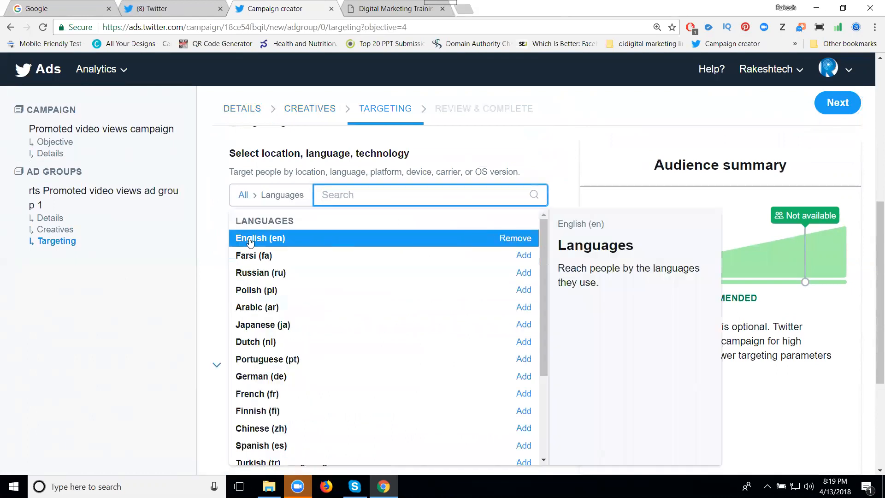
{"action": "left_click", "coordinate": [212, 236]}
{"action": "scroll", "coordinate": [212, 235], "scroll_direction": "down", "scroll_amount": 1}
{"action": "scroll", "coordinate": [212, 236], "scroll_direction": "down", "scroll_amount": 3}
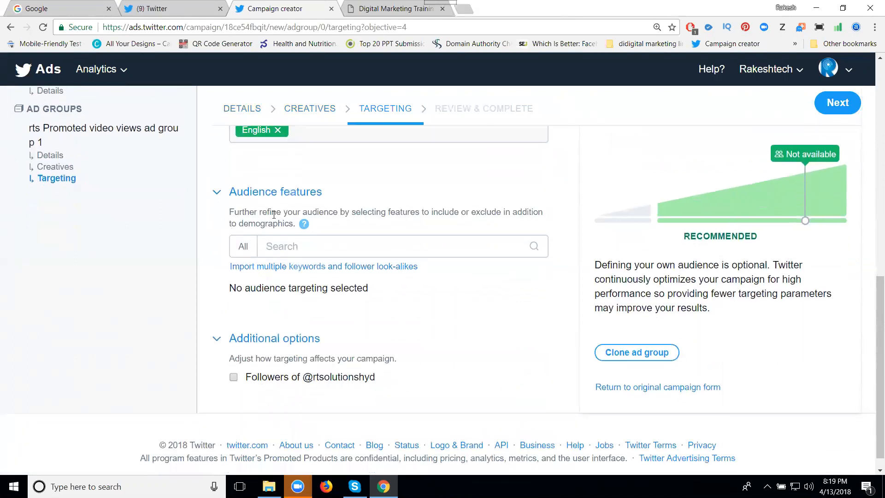
{"action": "left_click", "coordinate": [279, 247]}
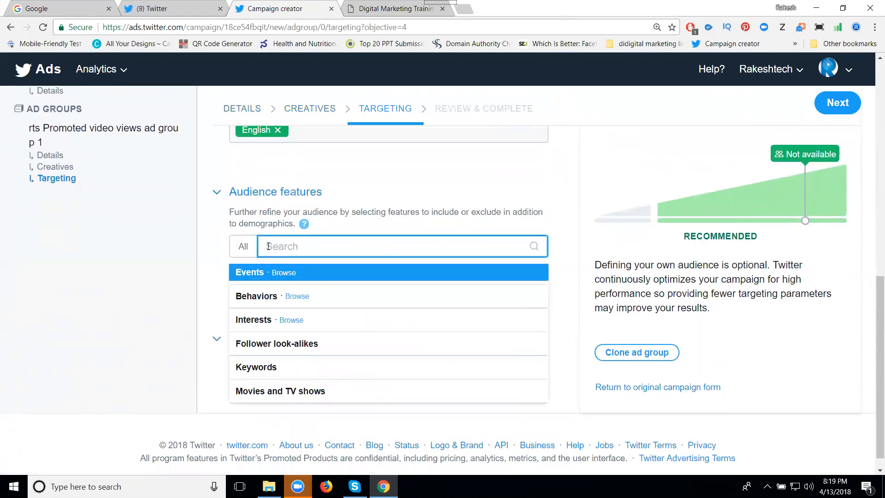
{"action": "left_click", "coordinate": [218, 228]}
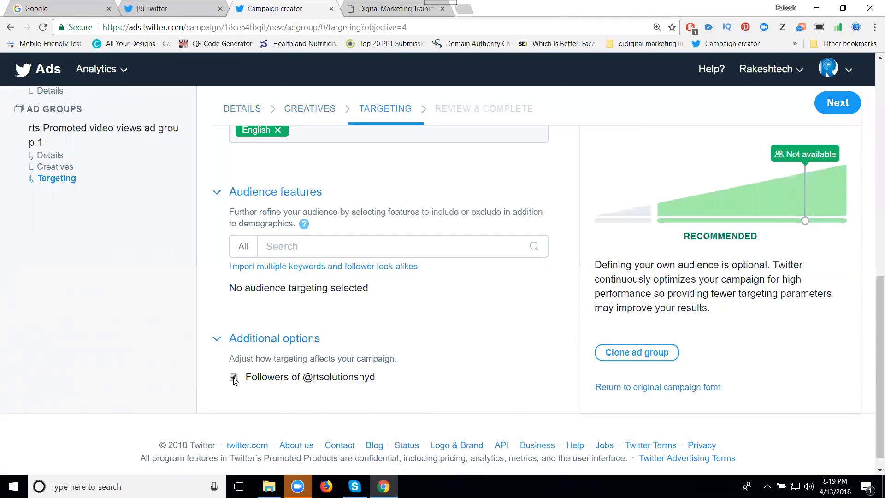
{"action": "scroll", "coordinate": [304, 198], "scroll_direction": "up", "scroll_amount": 5}
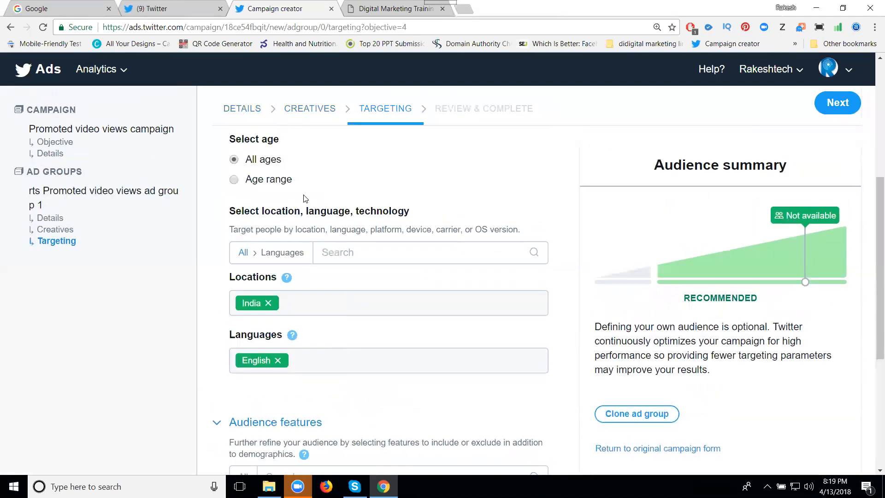
{"action": "scroll", "coordinate": [288, 183], "scroll_direction": "up", "scroll_amount": 2}
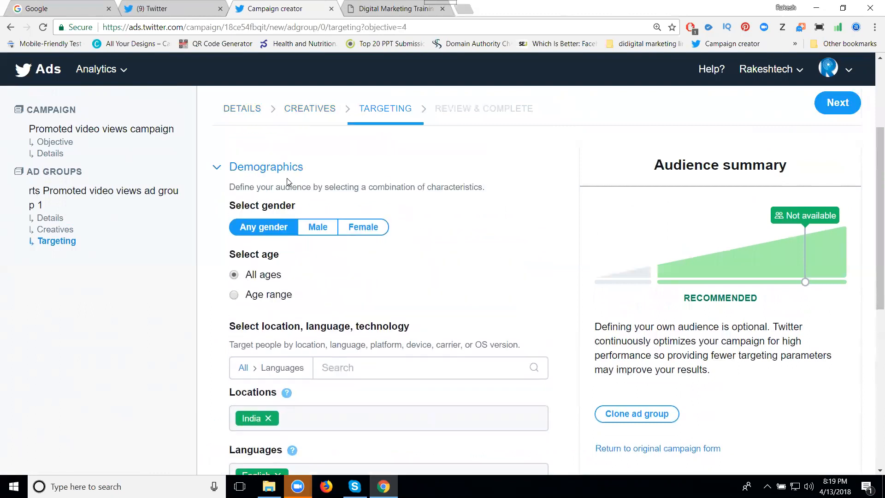
{"action": "scroll", "coordinate": [284, 289], "scroll_direction": "down", "scroll_amount": 1}
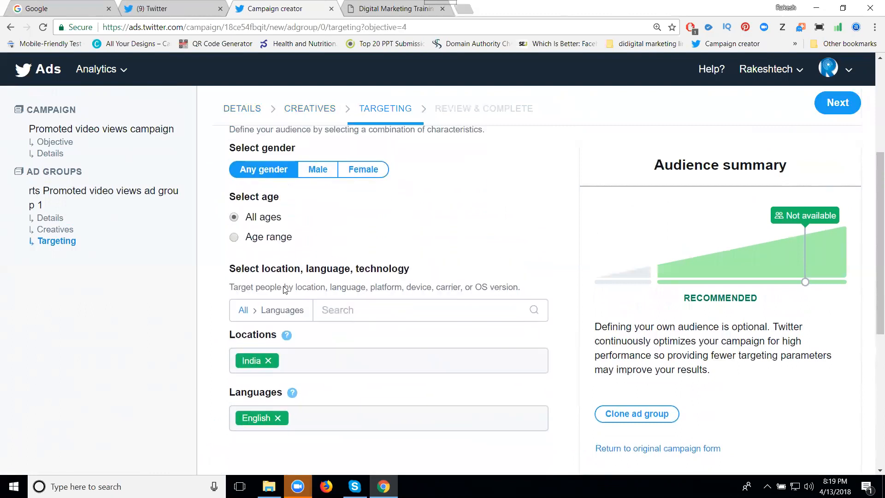
{"action": "scroll", "coordinate": [284, 290], "scroll_direction": "down", "scroll_amount": 5}
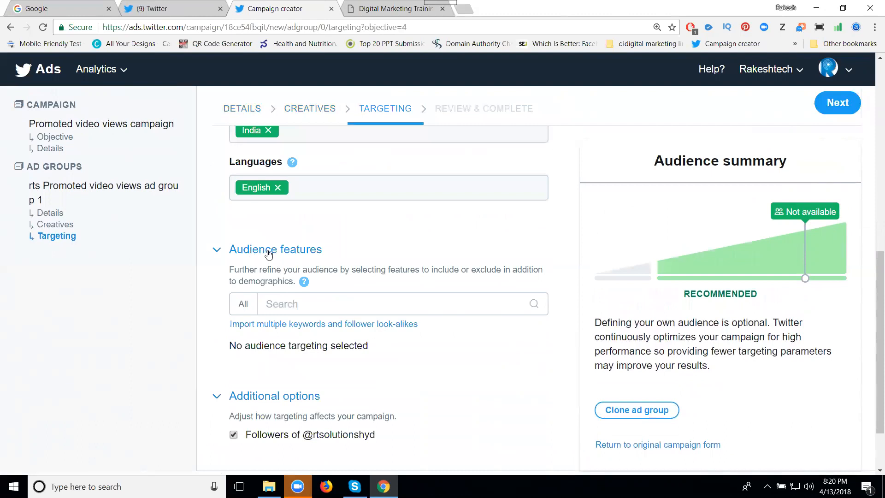
{"action": "scroll", "coordinate": [269, 253], "scroll_direction": "down", "scroll_amount": 2}
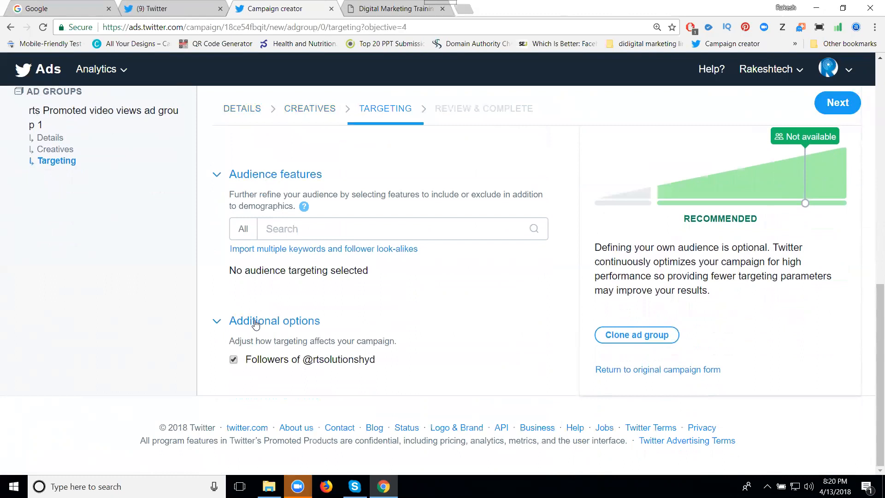
{"action": "left_click", "coordinate": [838, 103]}
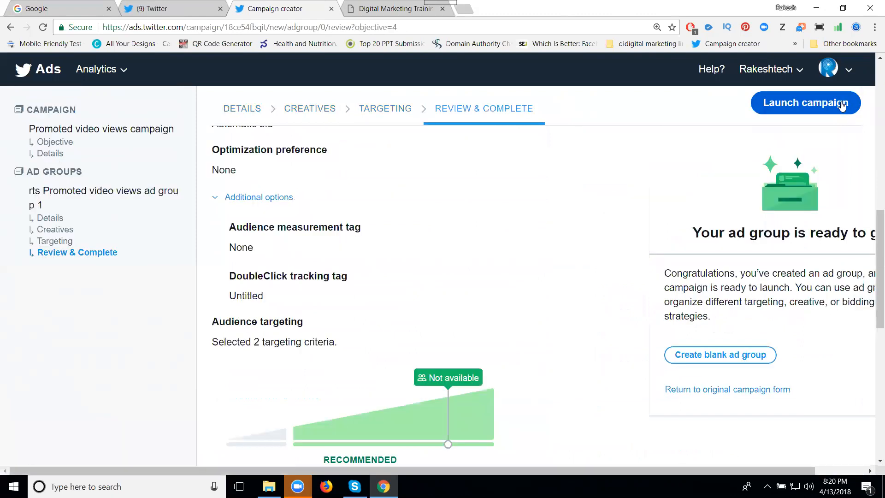
Review the campaign and ad group details and launch the campaign
{"action": "scroll", "coordinate": [485, 251], "scroll_direction": "up", "scroll_amount": 3}
{"action": "scroll", "coordinate": [485, 251], "scroll_direction": "up", "scroll_amount": 2}
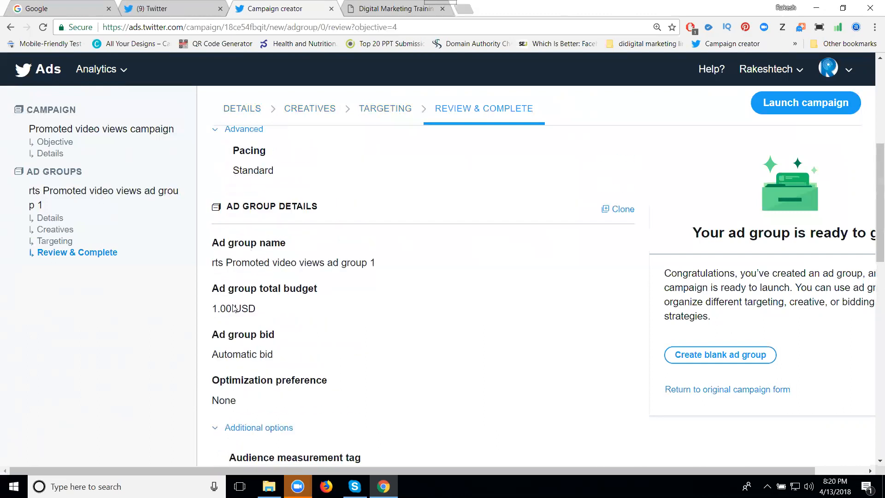
{"action": "scroll", "coordinate": [237, 286], "scroll_direction": "up", "scroll_amount": 2}
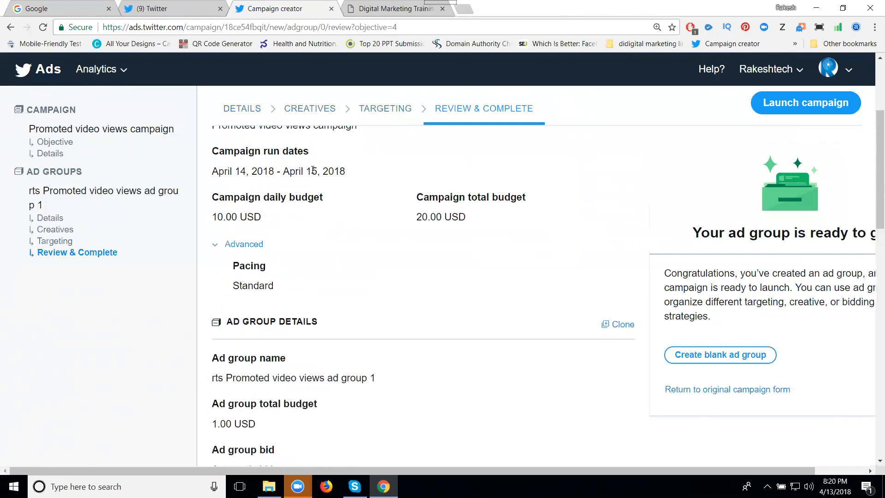
{"action": "scroll", "coordinate": [313, 171], "scroll_direction": "up", "scroll_amount": 3}
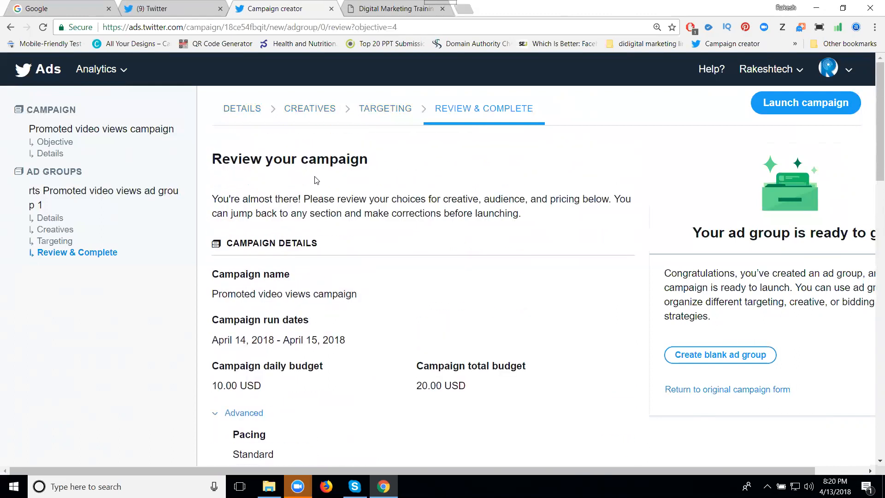
{"action": "left_click", "coordinate": [797, 110]}
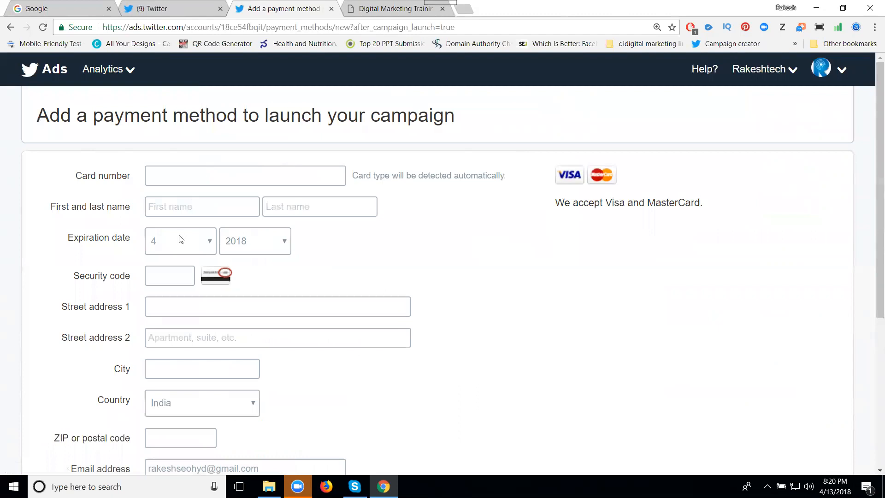
Look through the payment method form for the card, address and advertising terms fields
{"action": "scroll", "coordinate": [181, 244], "scroll_direction": "down", "scroll_amount": 1}
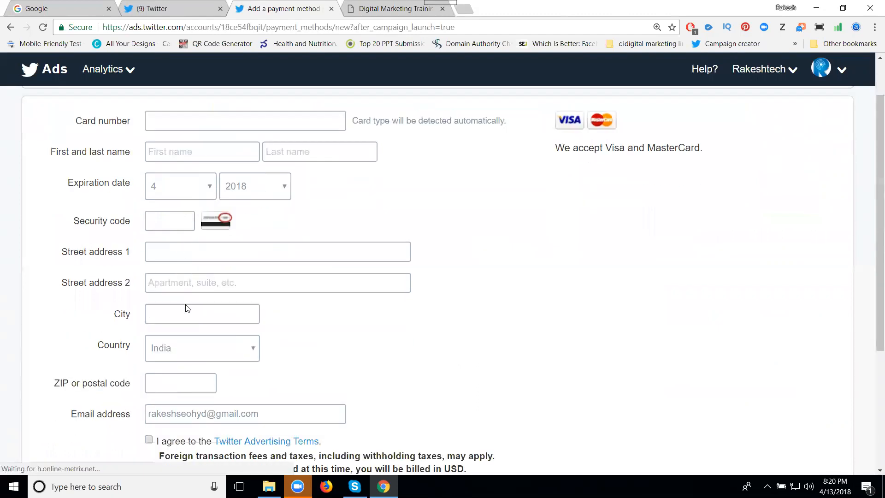
{"action": "scroll", "coordinate": [179, 425], "scroll_direction": "down", "scroll_amount": 3}
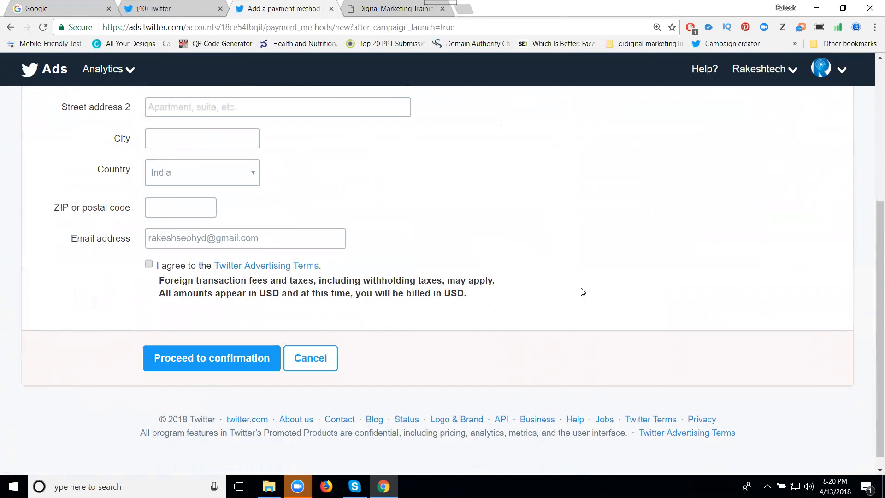
{"action": "scroll", "coordinate": [583, 292], "scroll_direction": "up", "scroll_amount": 3}
Open Ads Manager from the account access page and check the launched video views campaign in the campaigns list
{"action": "left_click", "coordinate": [763, 69]}
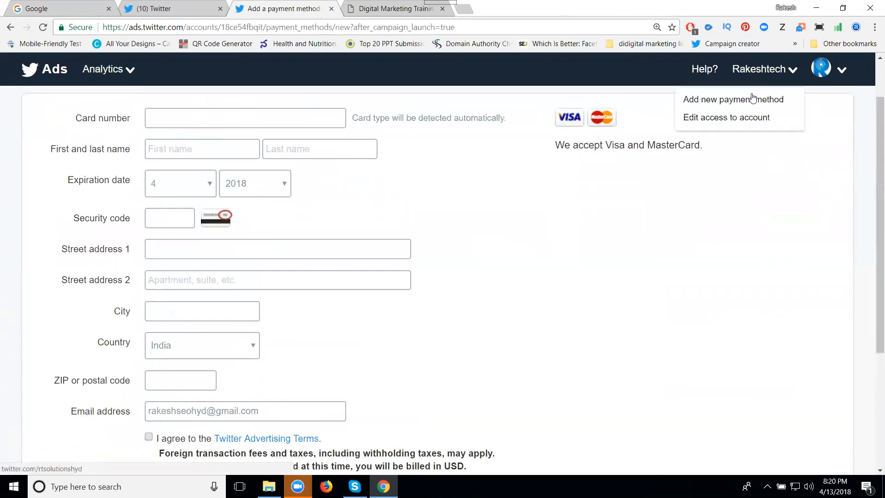
{"action": "left_click", "coordinate": [733, 118]}
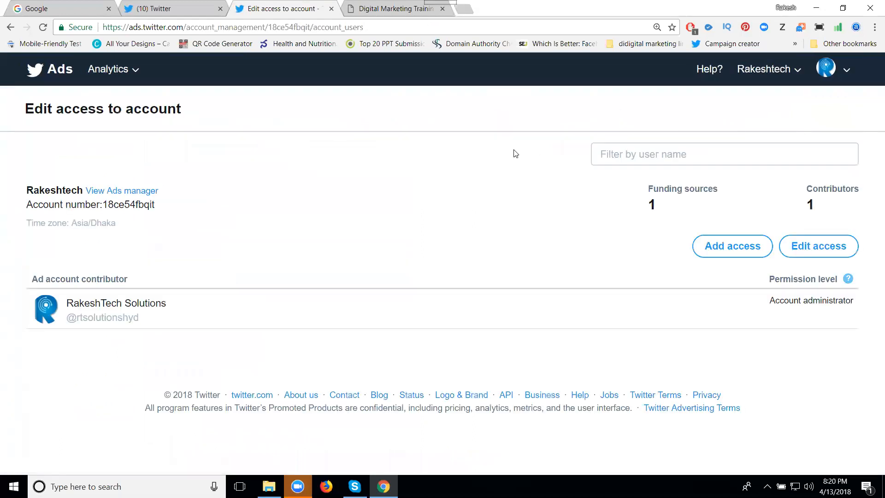
{"action": "left_click", "coordinate": [125, 193]}
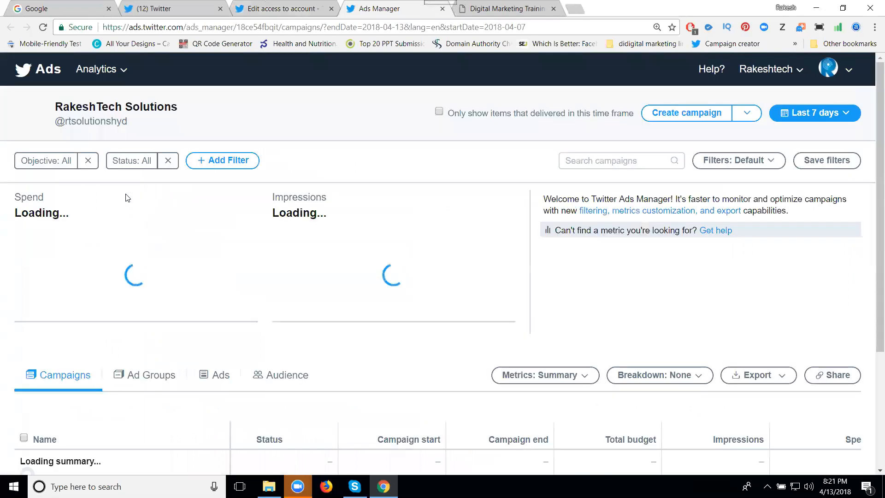
{"action": "scroll", "coordinate": [221, 202], "scroll_direction": "down", "scroll_amount": 2}
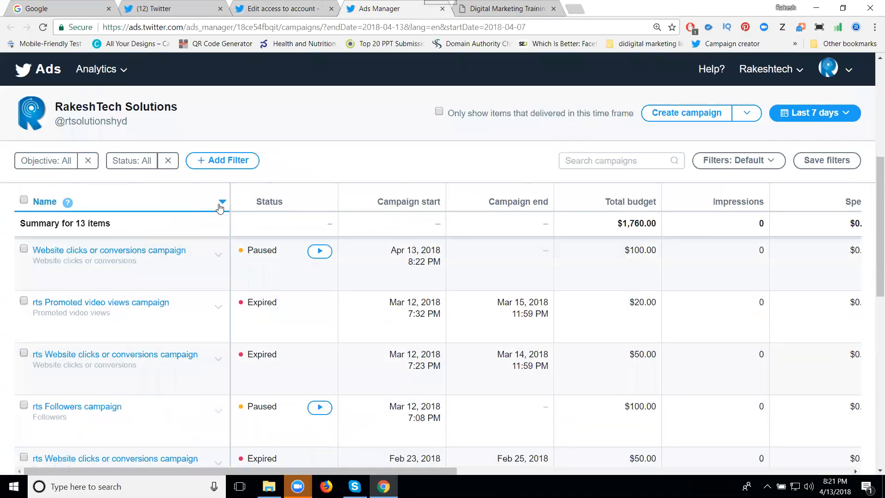
{"action": "scroll", "coordinate": [264, 305], "scroll_direction": "up", "scroll_amount": 3}
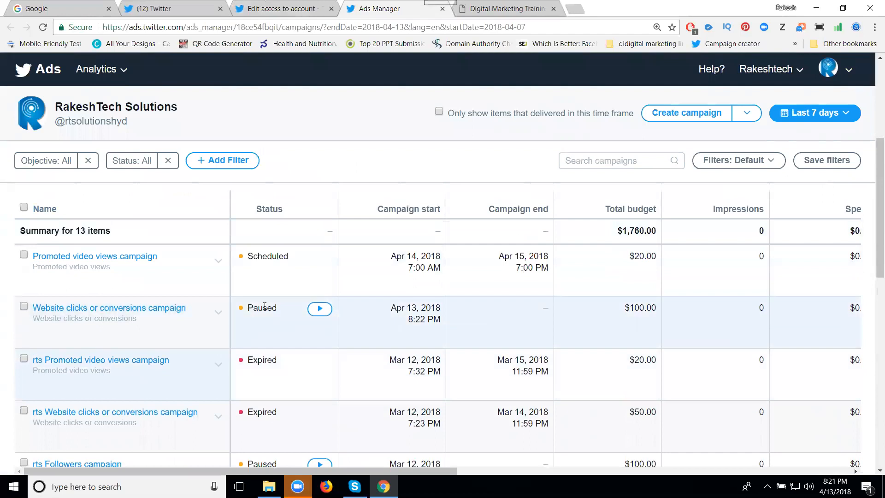